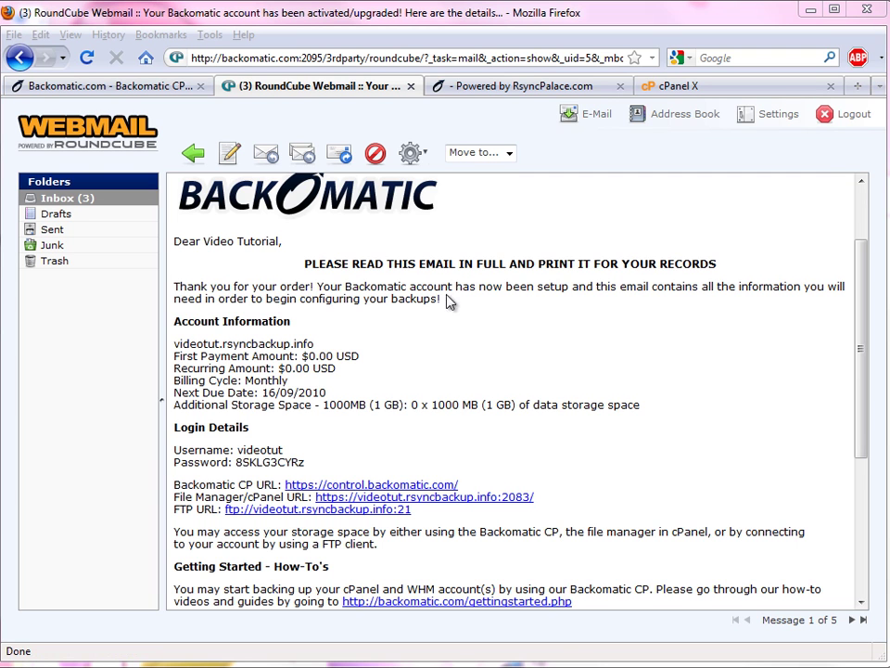
Log in to the Backomatic CP with the username videotut and the backup account's password.
left_click(503, 93)
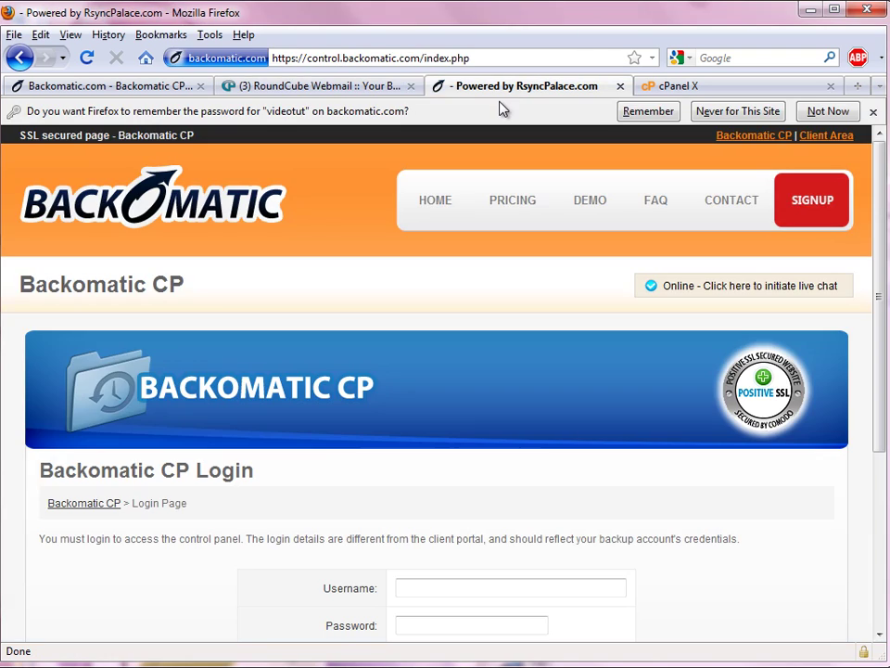
scroll(476, 312, "down", 1)
scroll(476, 312, "down", 2)
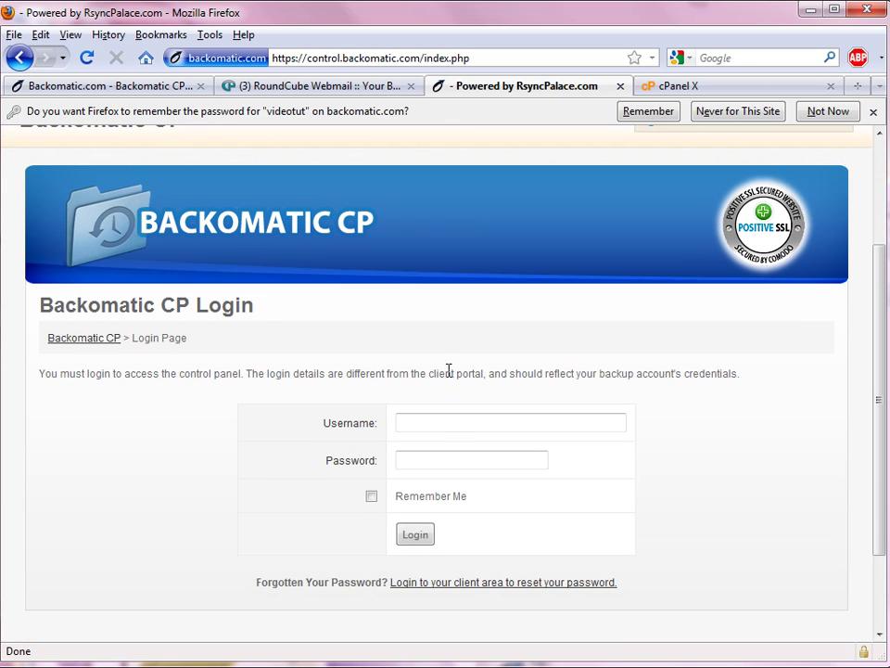
left_click(447, 425)
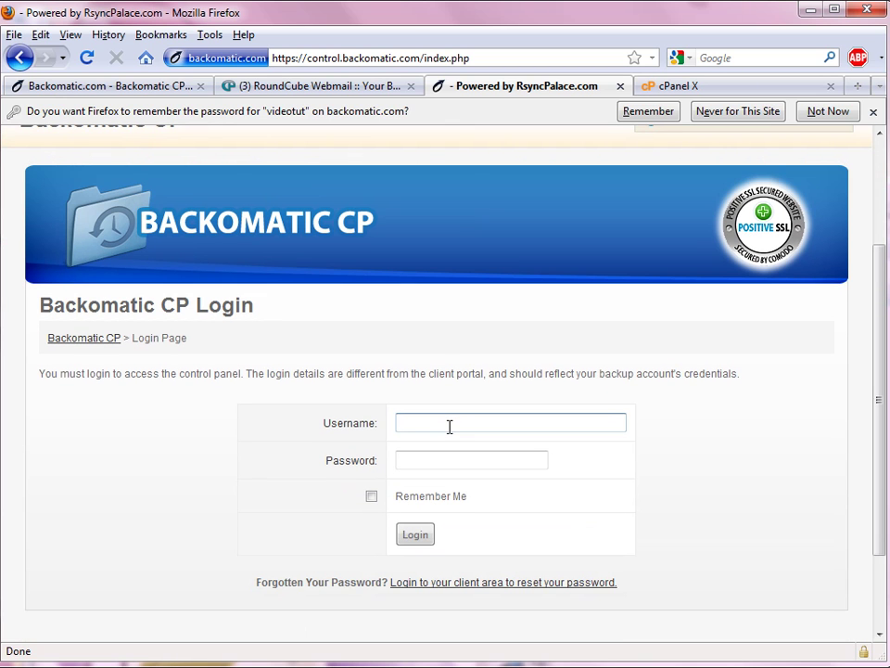
type("videotut")
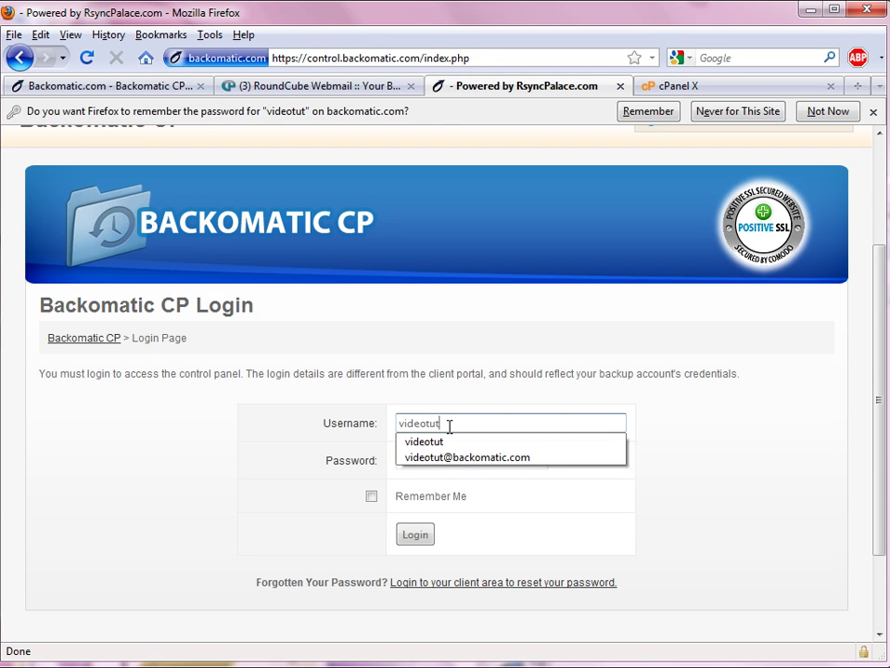
key("Tab")
key("Return")
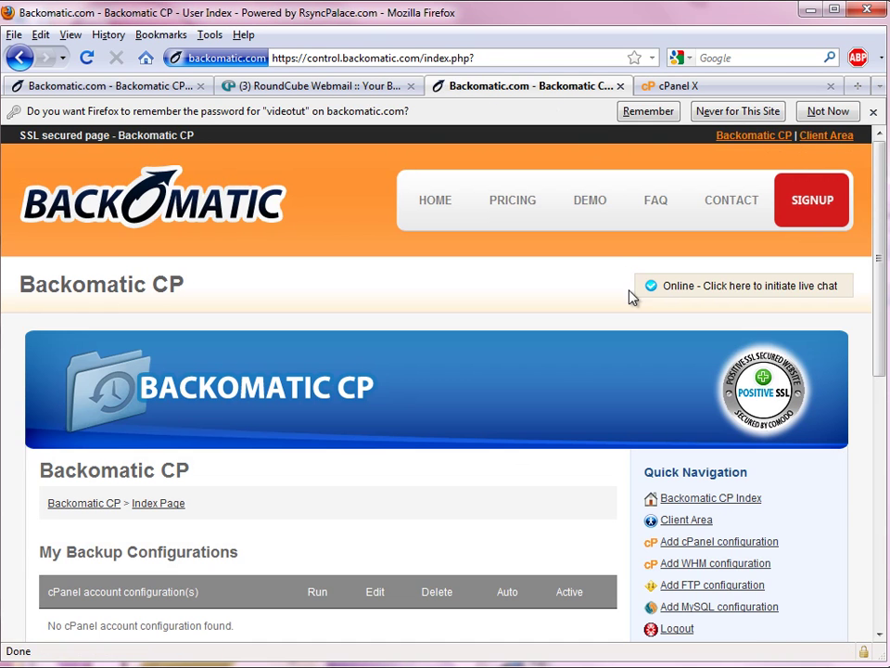
Start a new cPanel backup configuration named VideoTutorial and enable email notification for it.
scroll(596, 436, "down", 3)
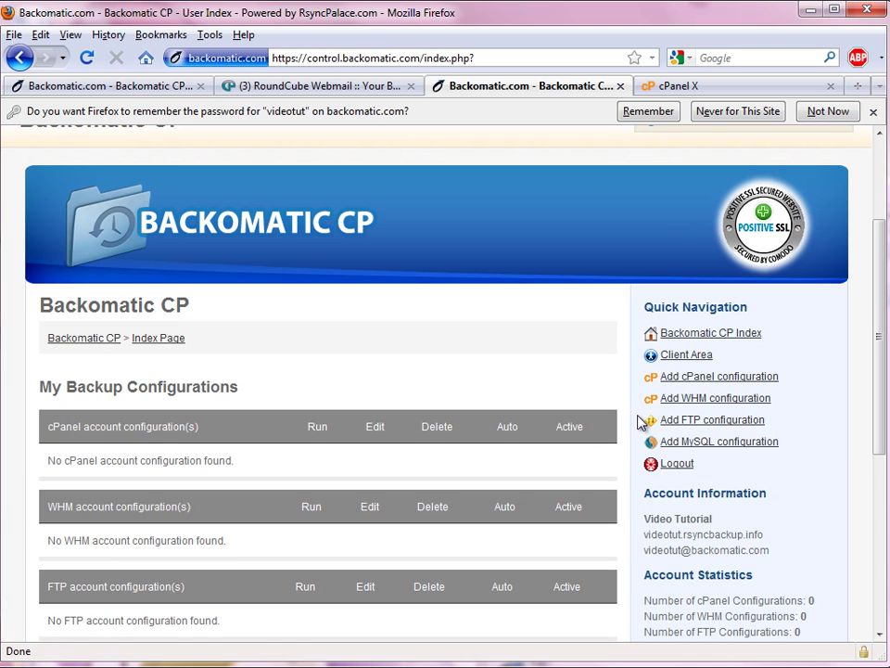
left_click(726, 387)
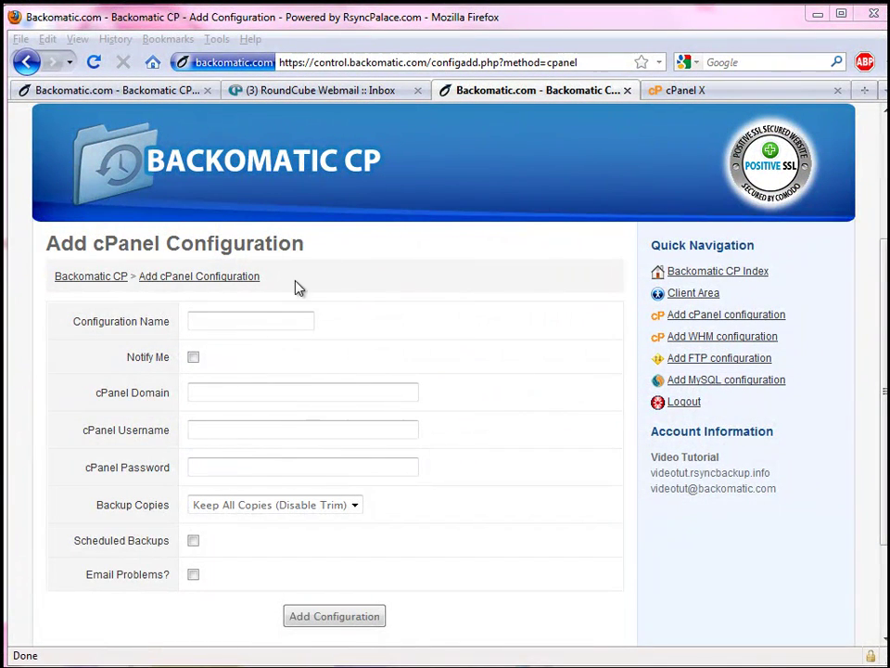
left_click(257, 319)
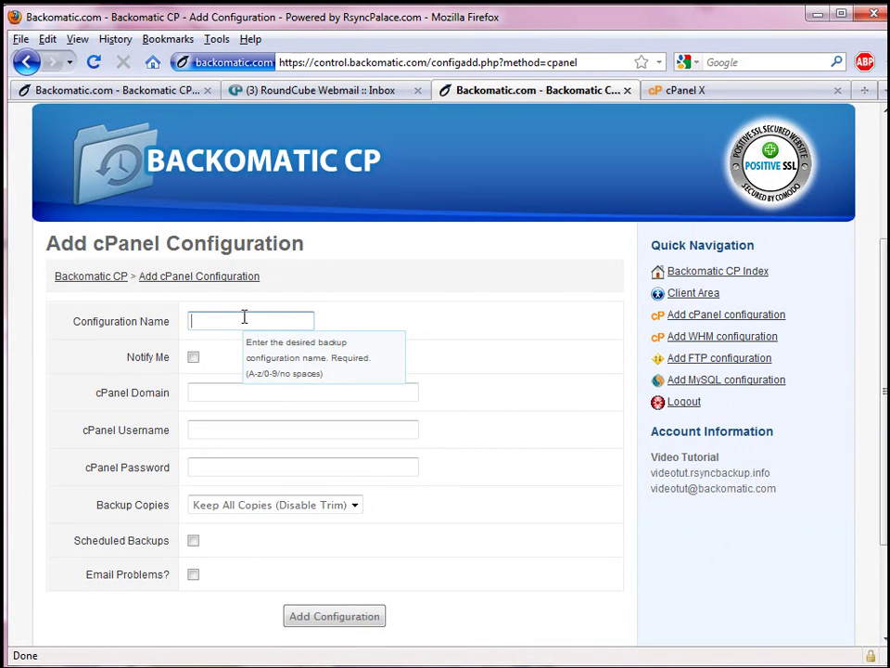
type("Vide")
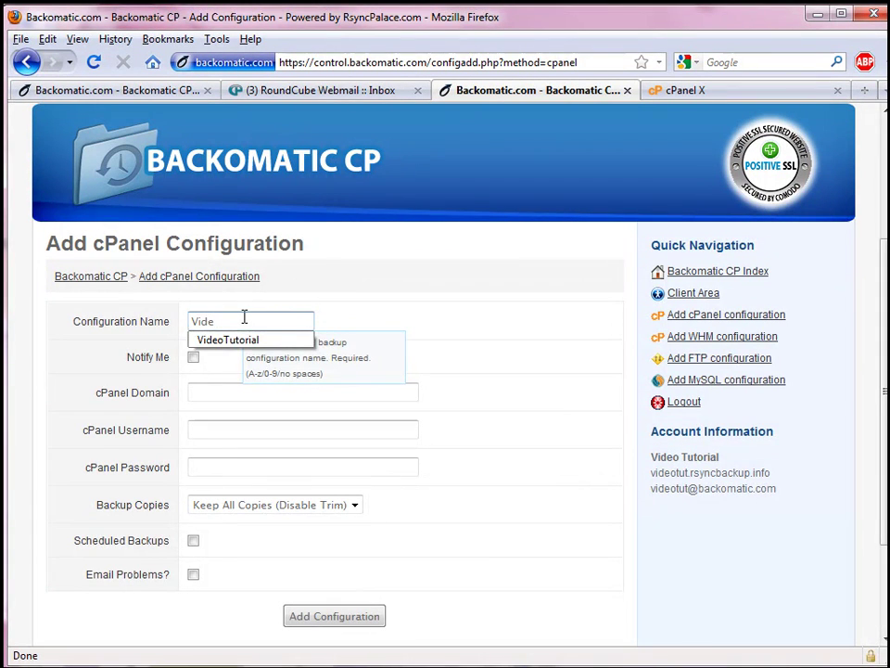
key("Down")
key("Return")
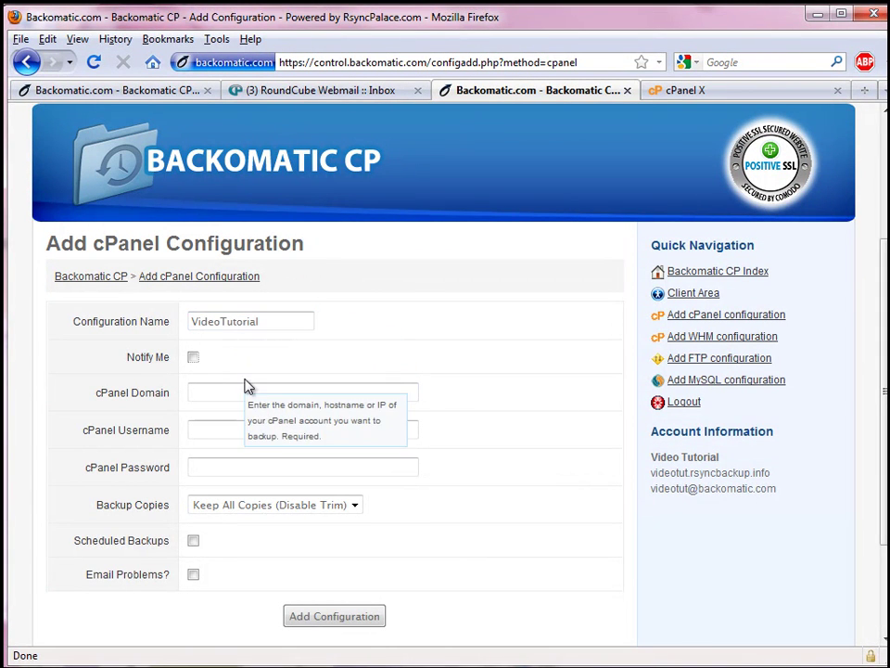
left_click(193, 356)
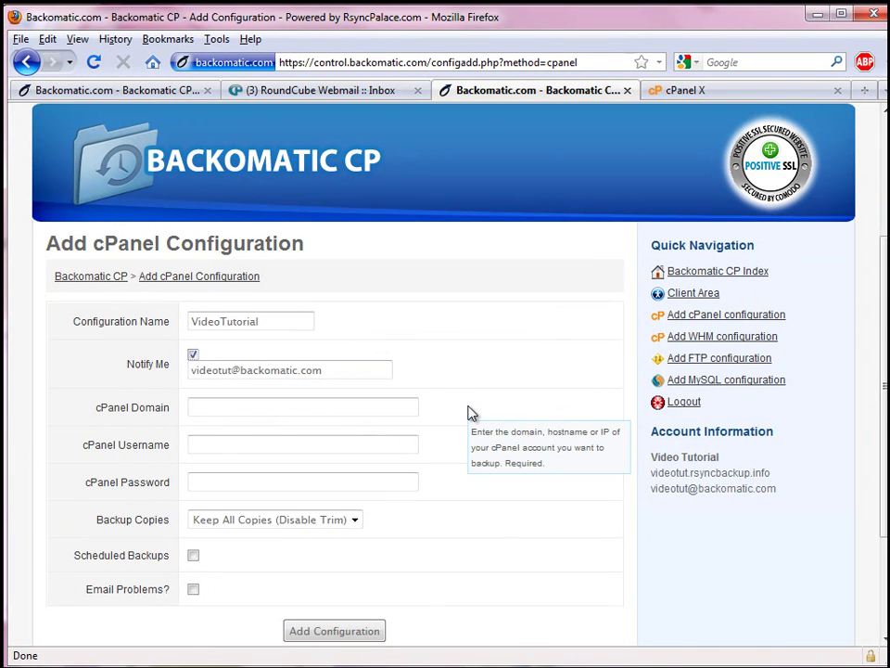
Enter vidtut1.hostmist.com as the cPanel domain, vidtut1 as the cPanel username, and the cPanel password.
left_click(400, 407)
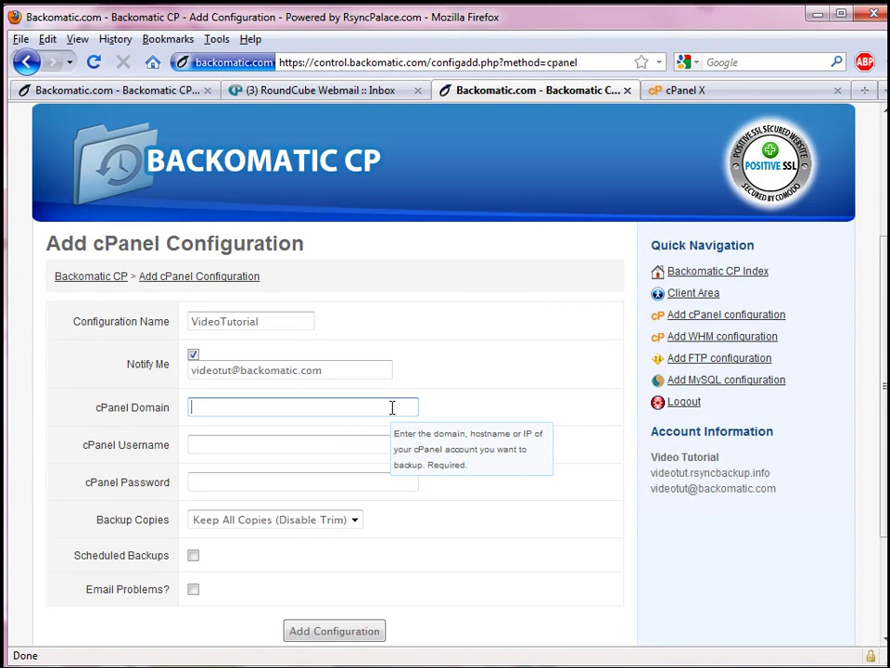
type("vid")
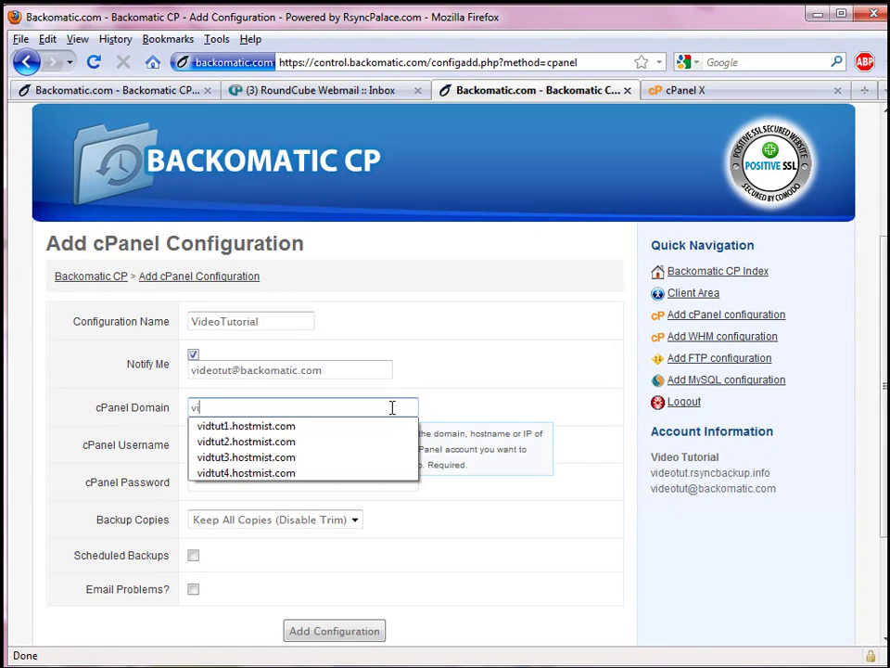
key("Down")
key("Tab")
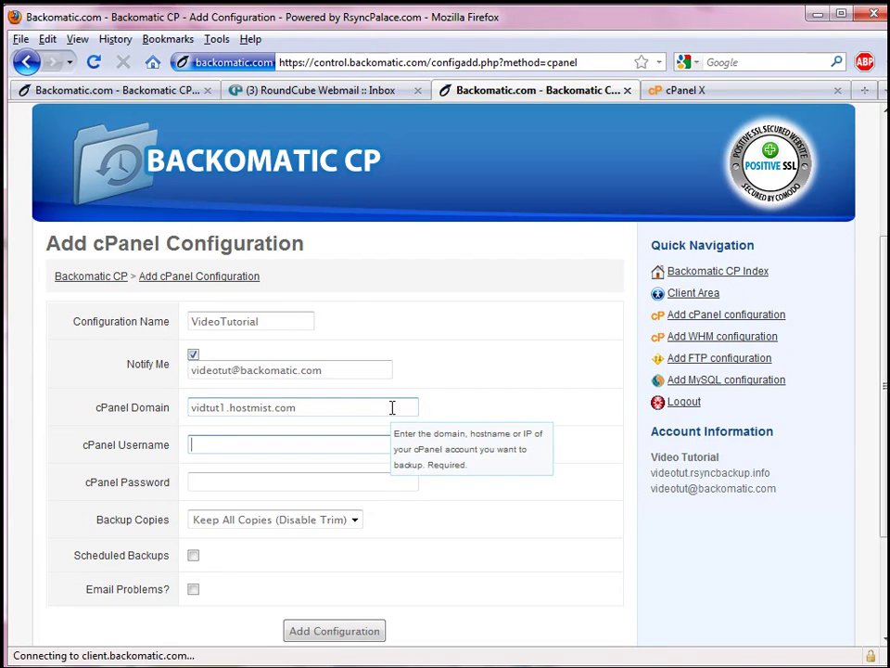
type("vid")
key("Down")
key("Tab")
type("*************")
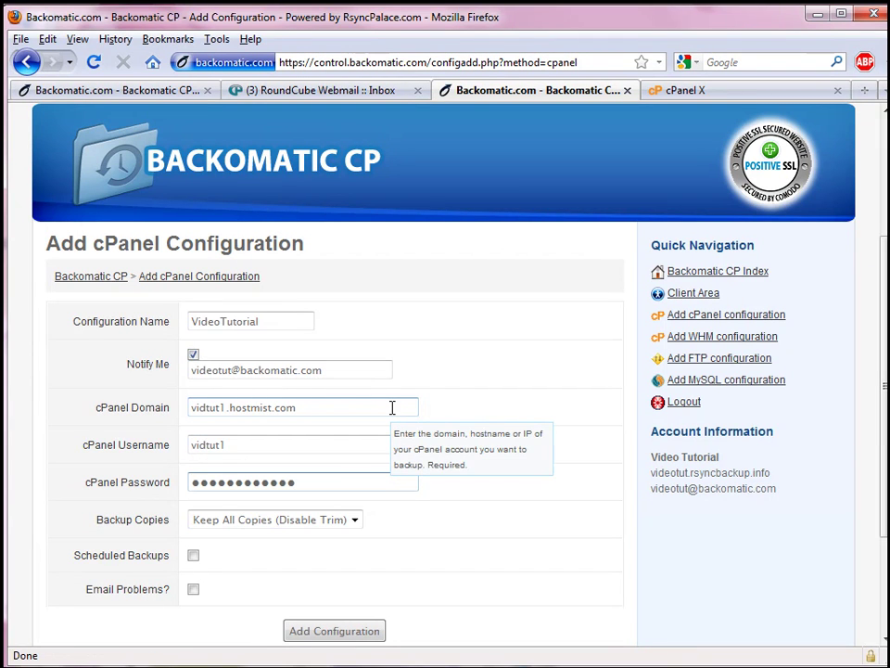
key("Tab")
Set the number of retained backup copies to Keep 7 Copies.
scroll(475, 441, "down", 1)
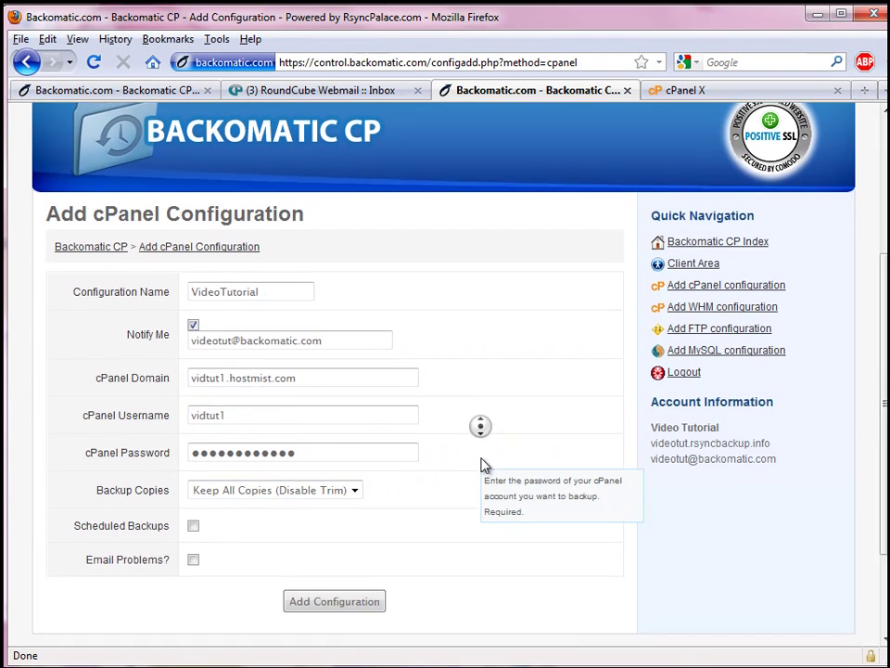
left_click(339, 477)
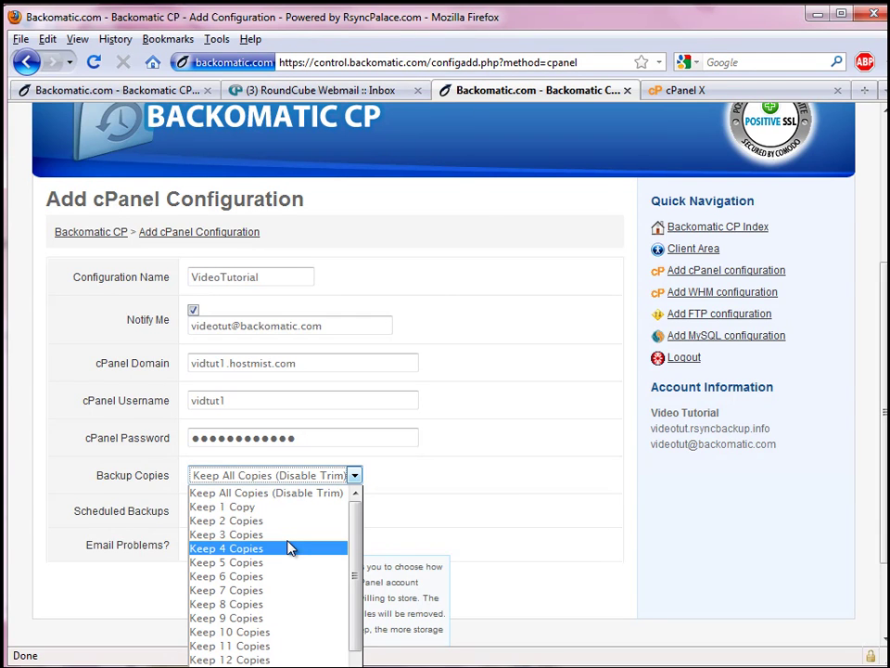
left_click(228, 590)
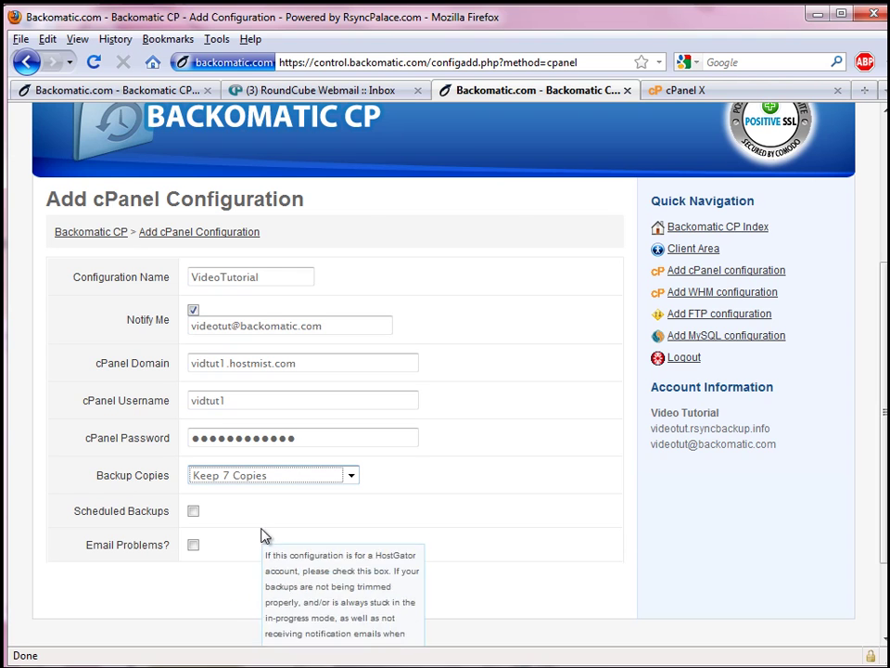
Enable scheduled backups running Daily at 02:00 server time, and submit the new cPanel configuration.
mouse_move(199, 515)
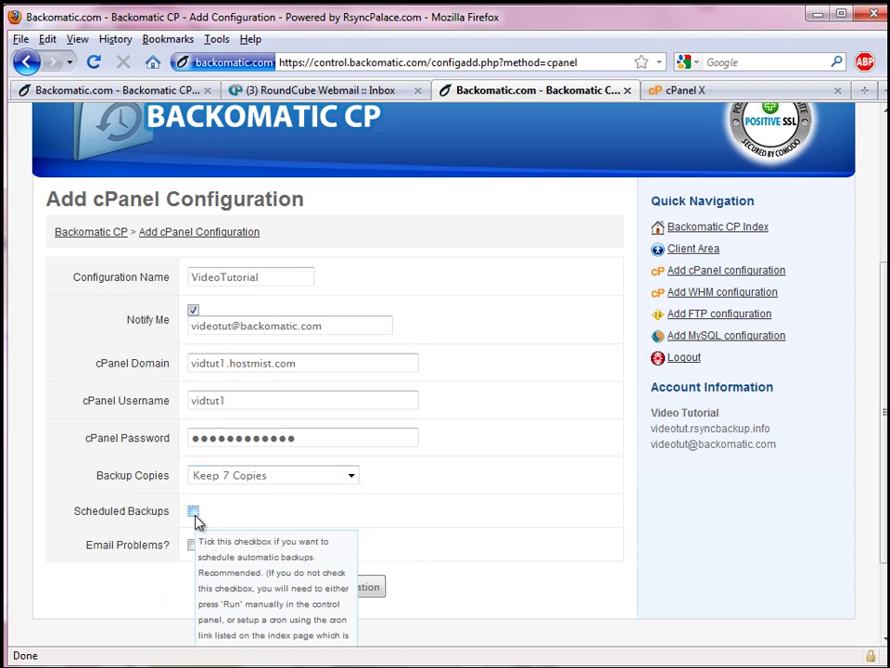
left_click(194, 511)
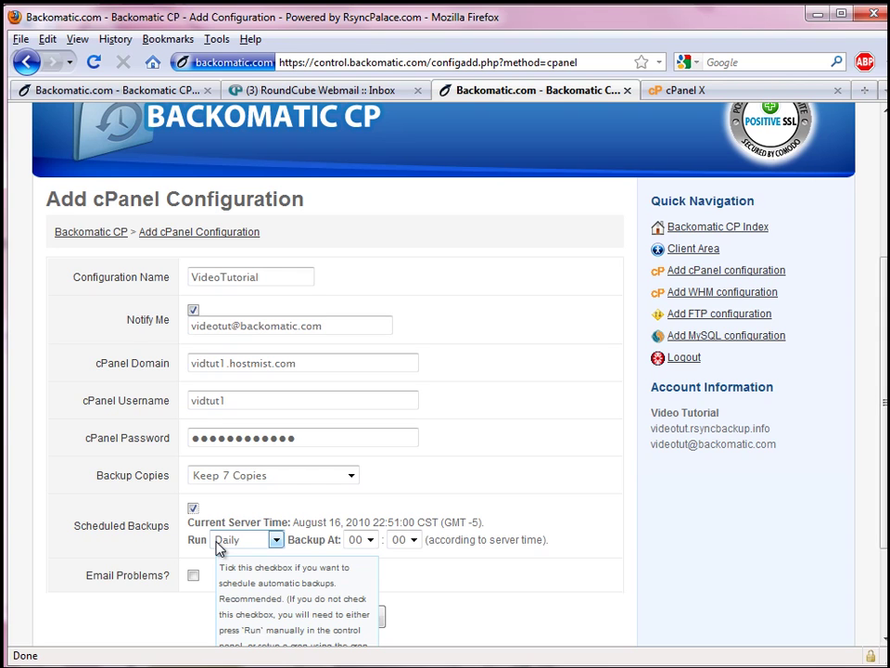
left_click(350, 543)
left_click(350, 591)
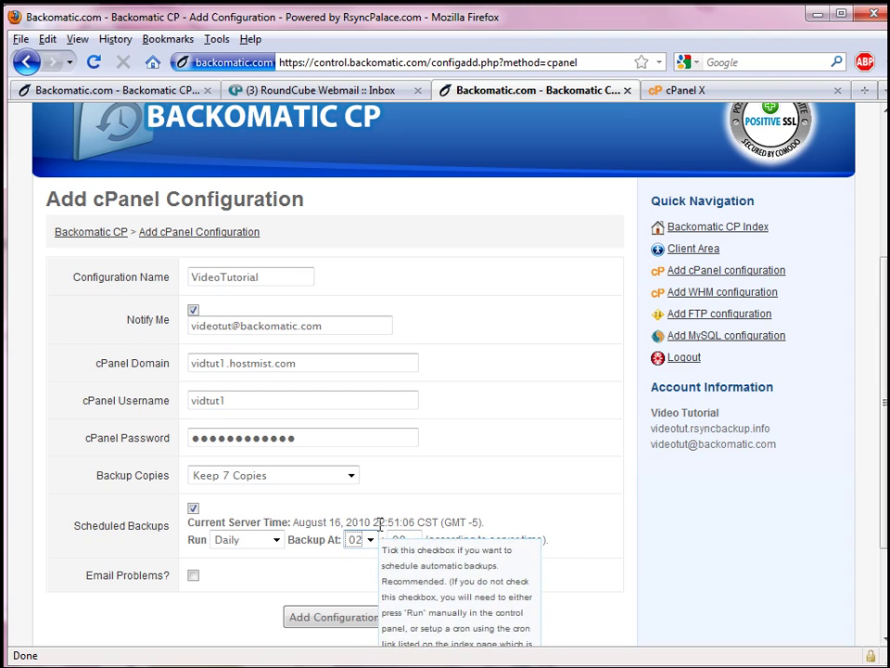
left_click(249, 547)
left_click(246, 545)
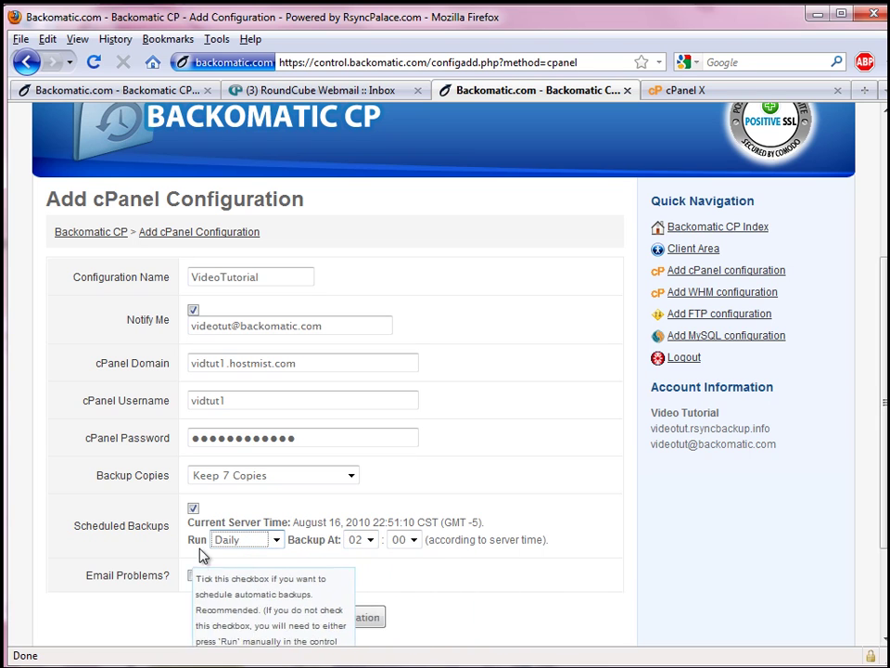
left_click(227, 543)
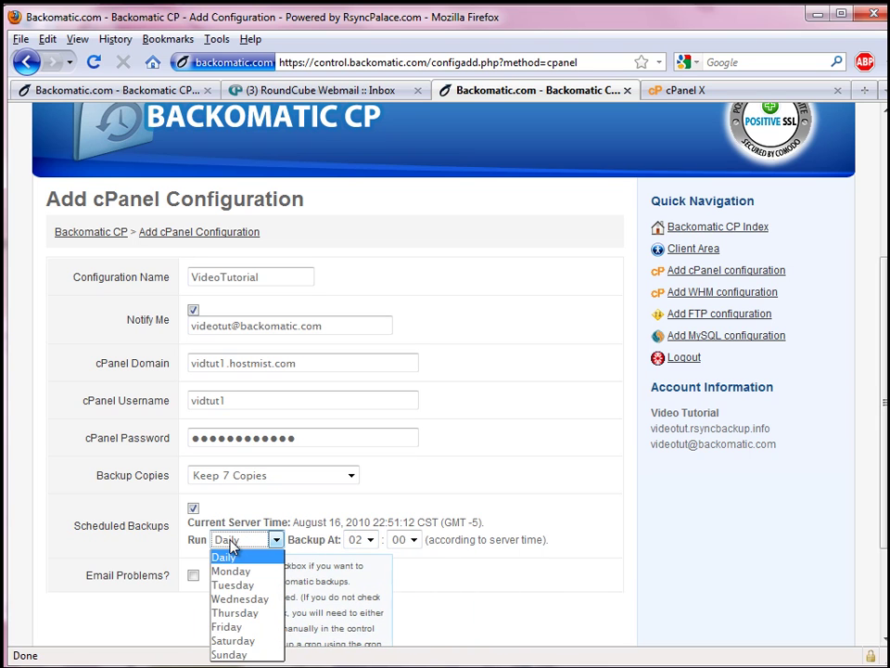
left_click(230, 543)
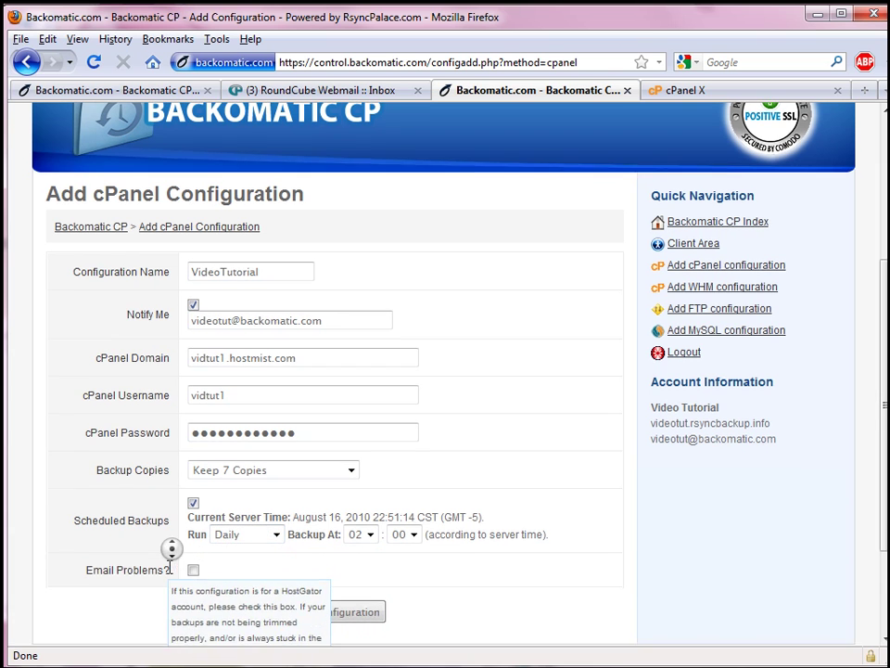
scroll(170, 567, "down", 1)
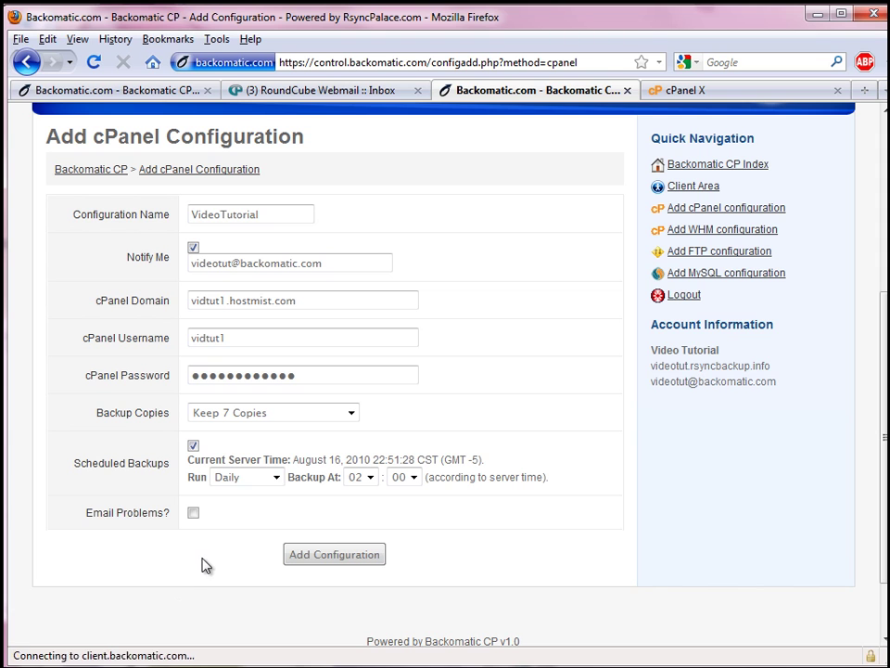
left_click(310, 563)
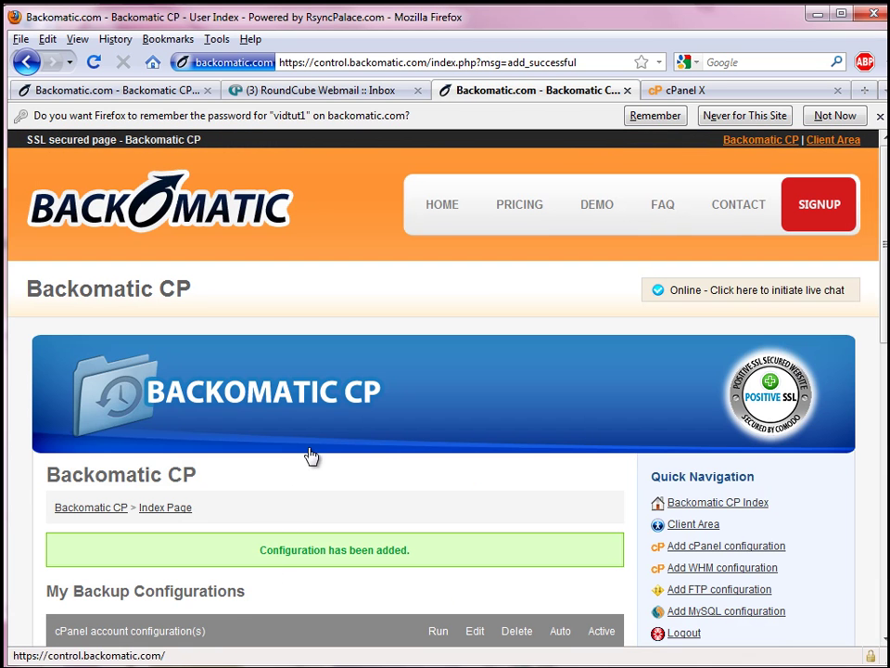
Run the backup for the VideoTutorial cPanel configuration manually and confirm the run.
middle_click(295, 487)
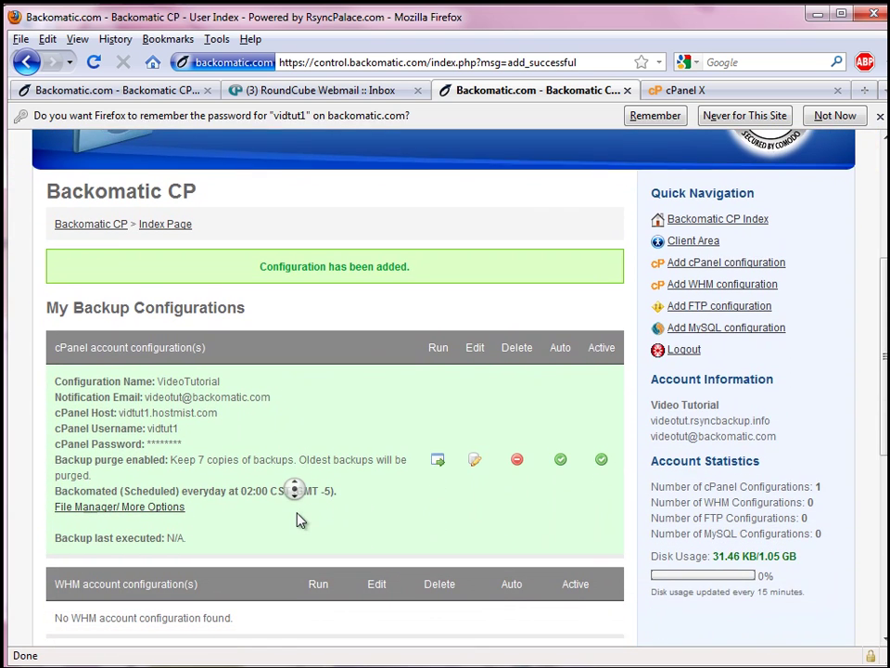
left_click(487, 508)
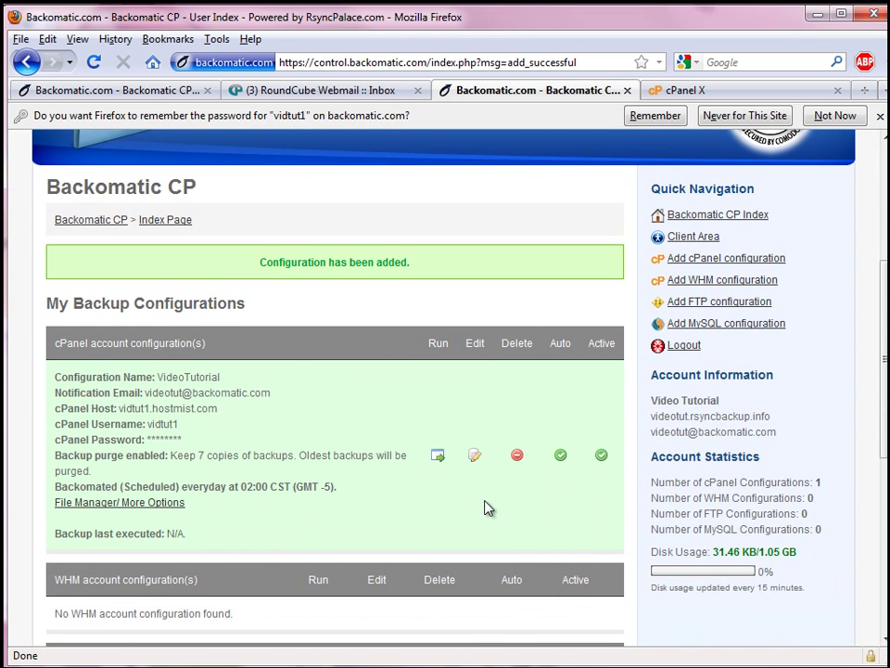
left_click(439, 457)
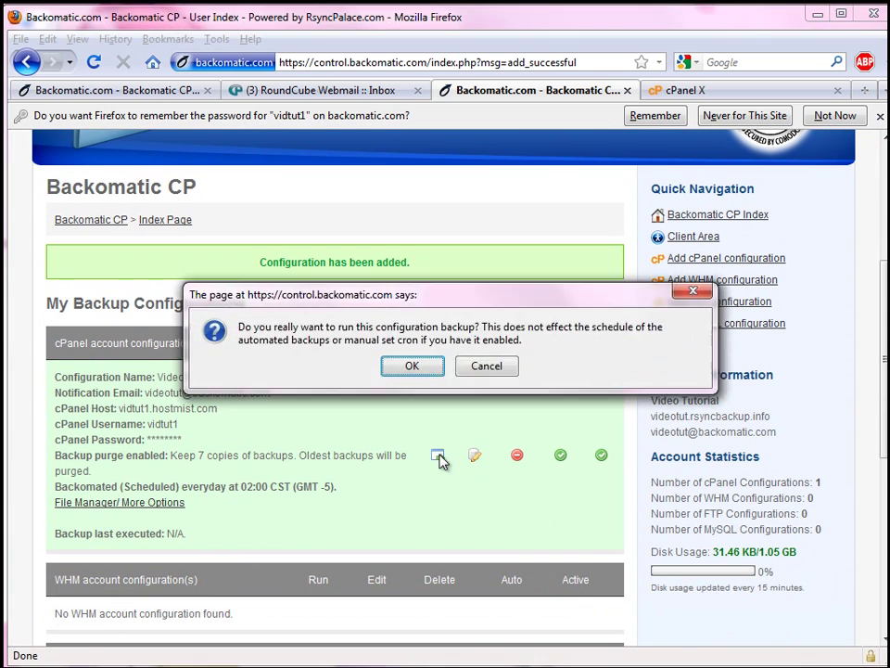
left_click(411, 365)
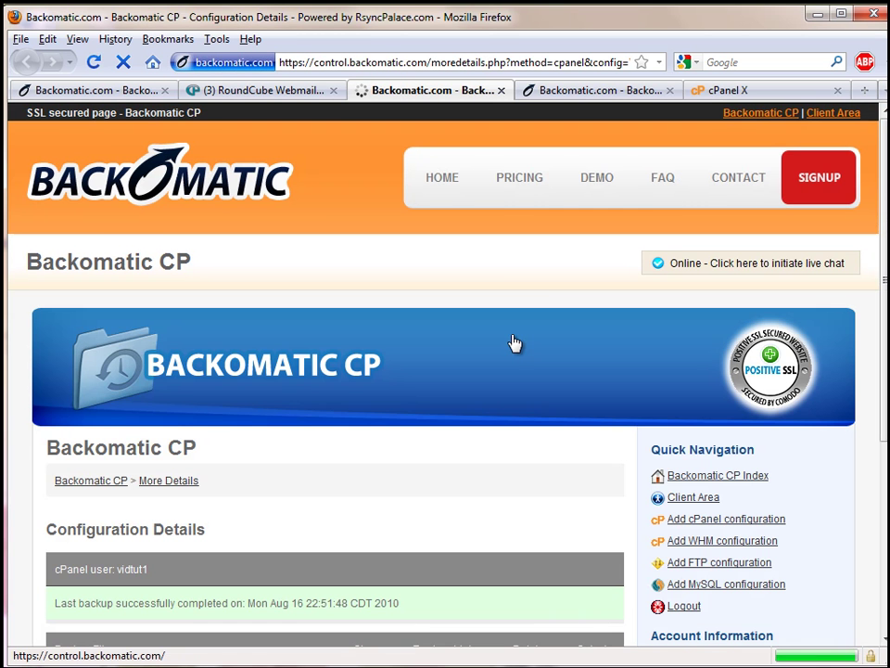
Generate a restore link for the backup file backup-8.17.2010_07-51-48_vidtut1.tar.gz and save the archive through it.
scroll(514, 423, "down", 5)
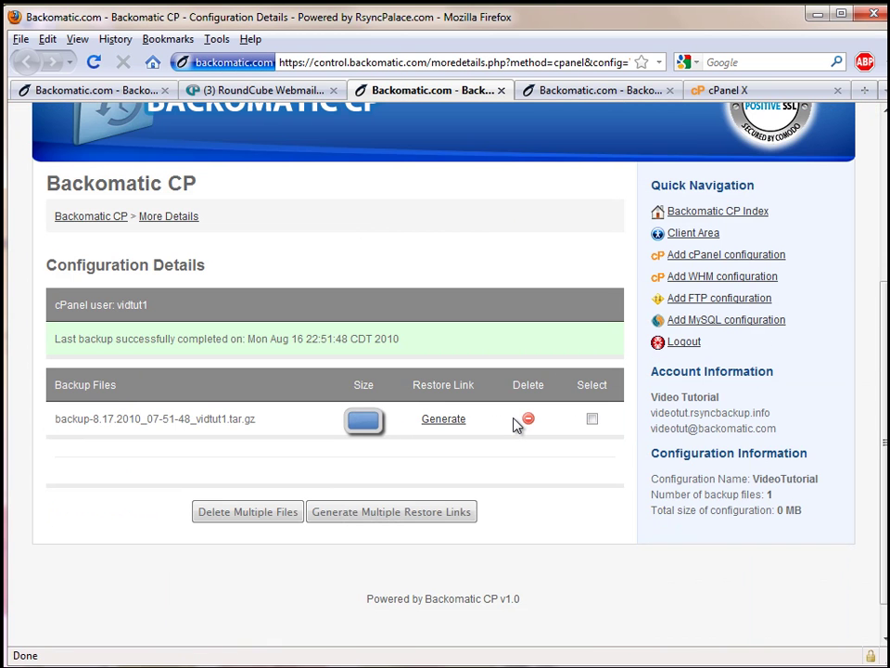
left_click(450, 425)
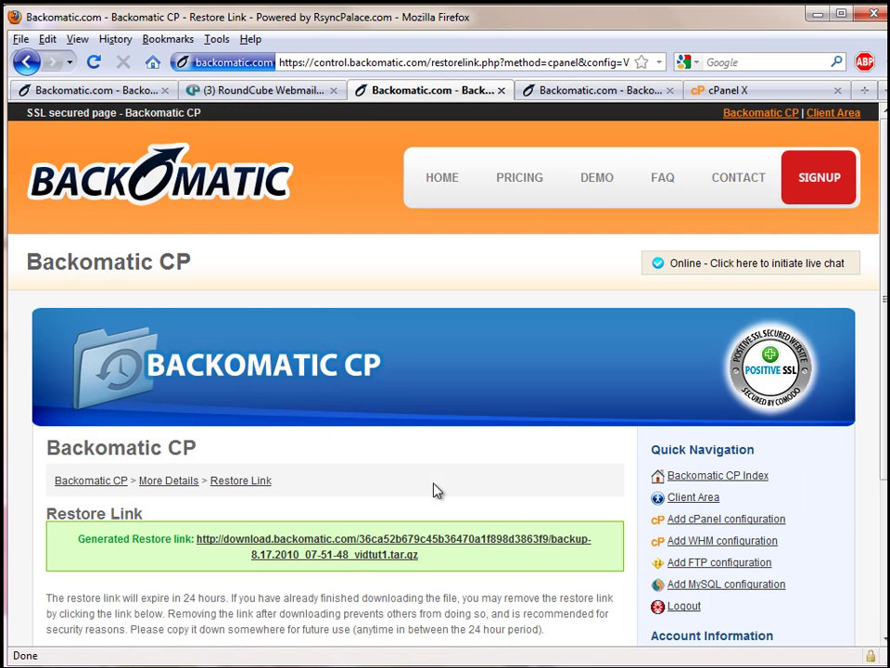
left_click(339, 545)
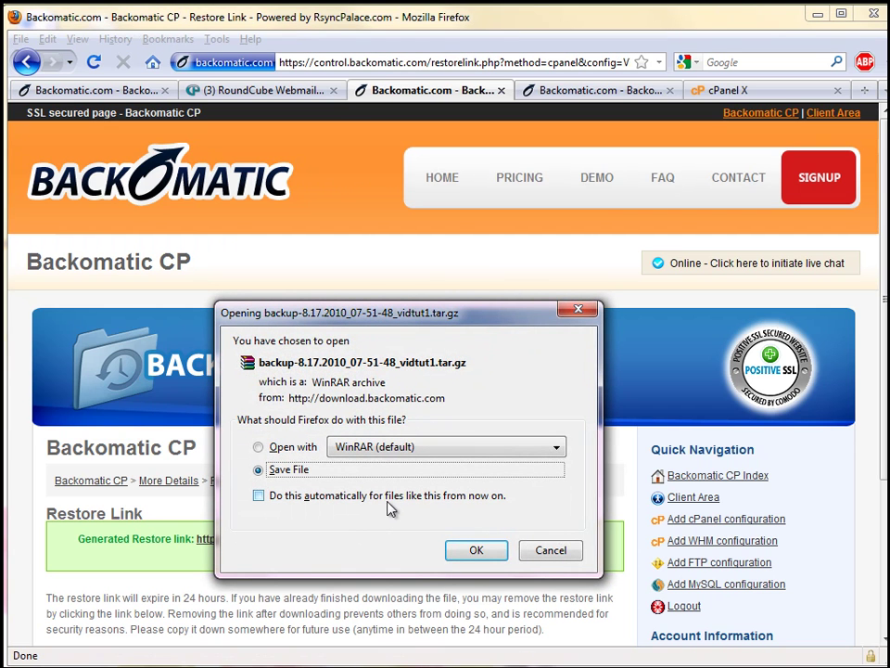
left_click(470, 548)
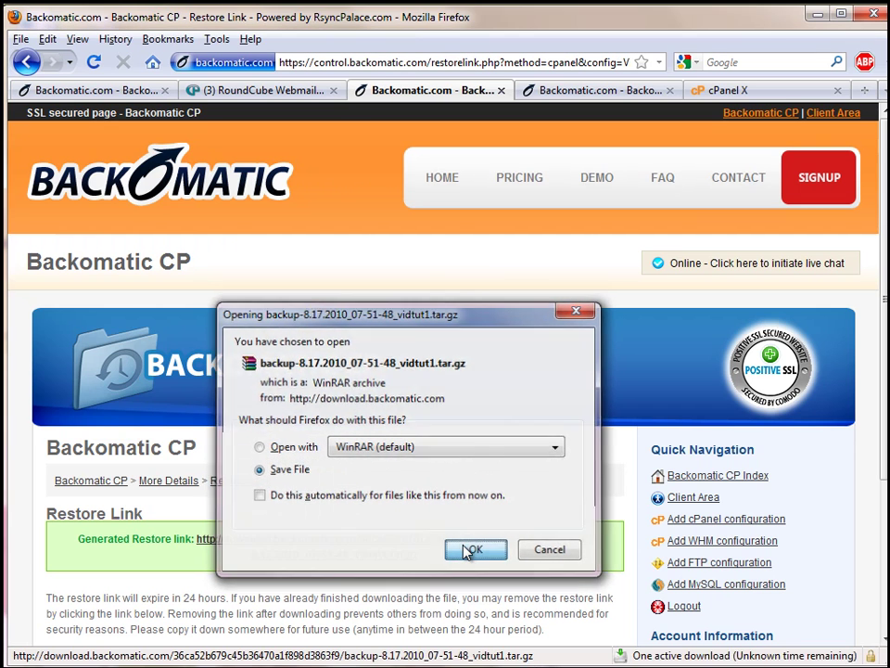